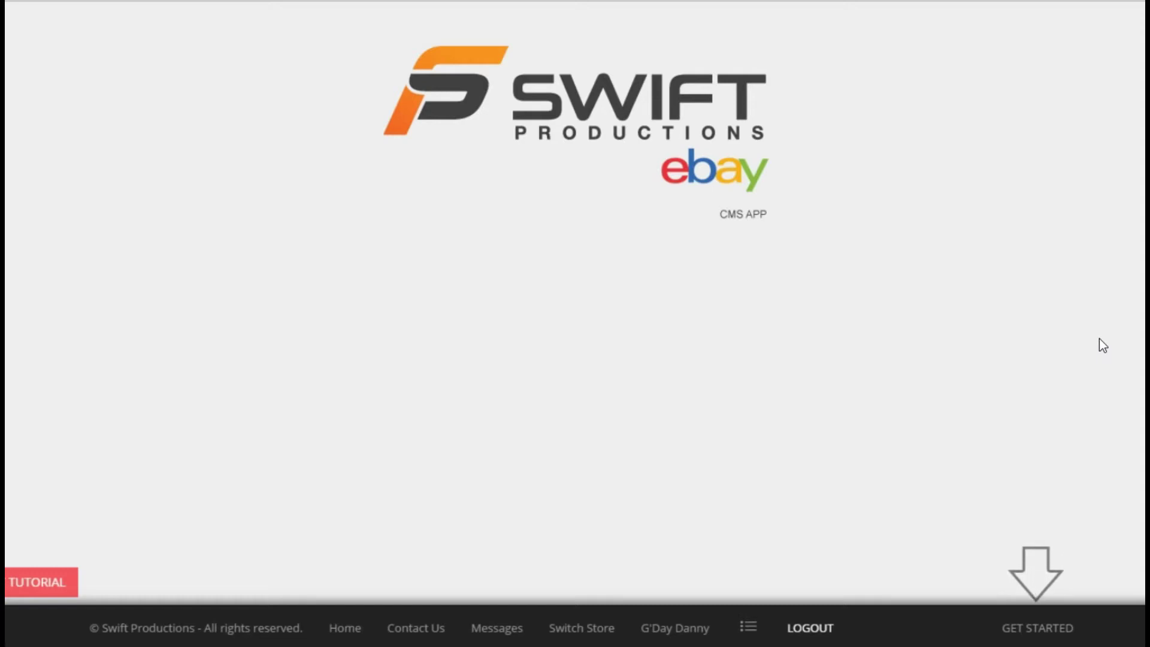
{"action": "left_click", "coordinate": [1042, 626]}
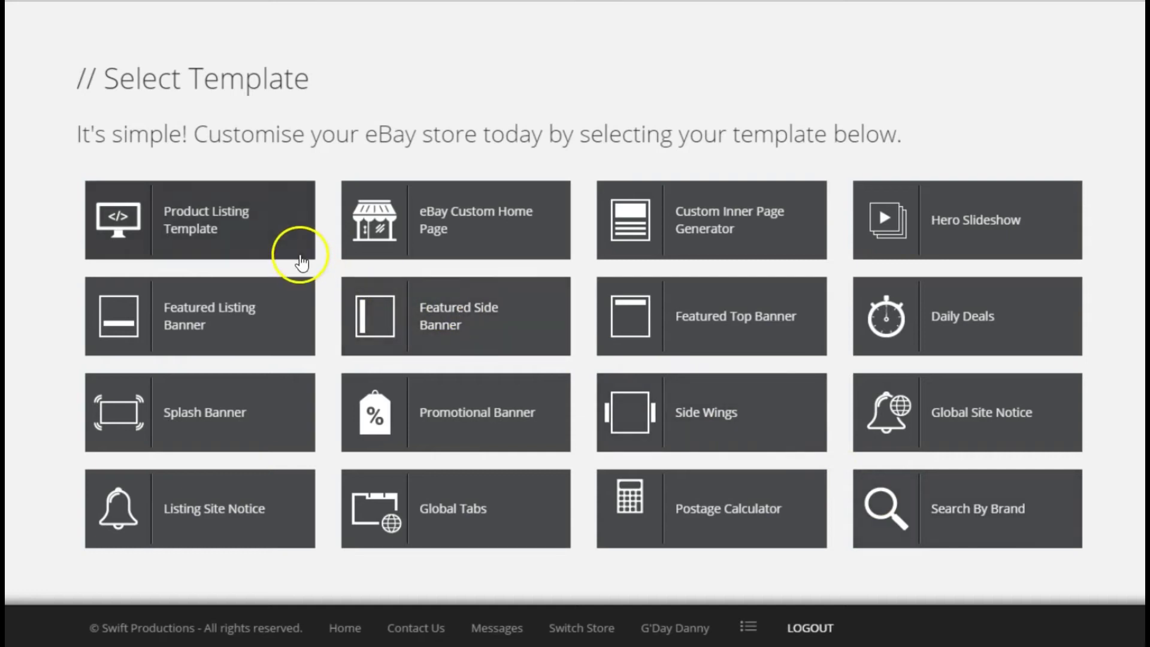
In the Product Listing Template, enter description 'Description of item here' and related title 'We recommend this'.
{"action": "left_click", "coordinate": [277, 243]}
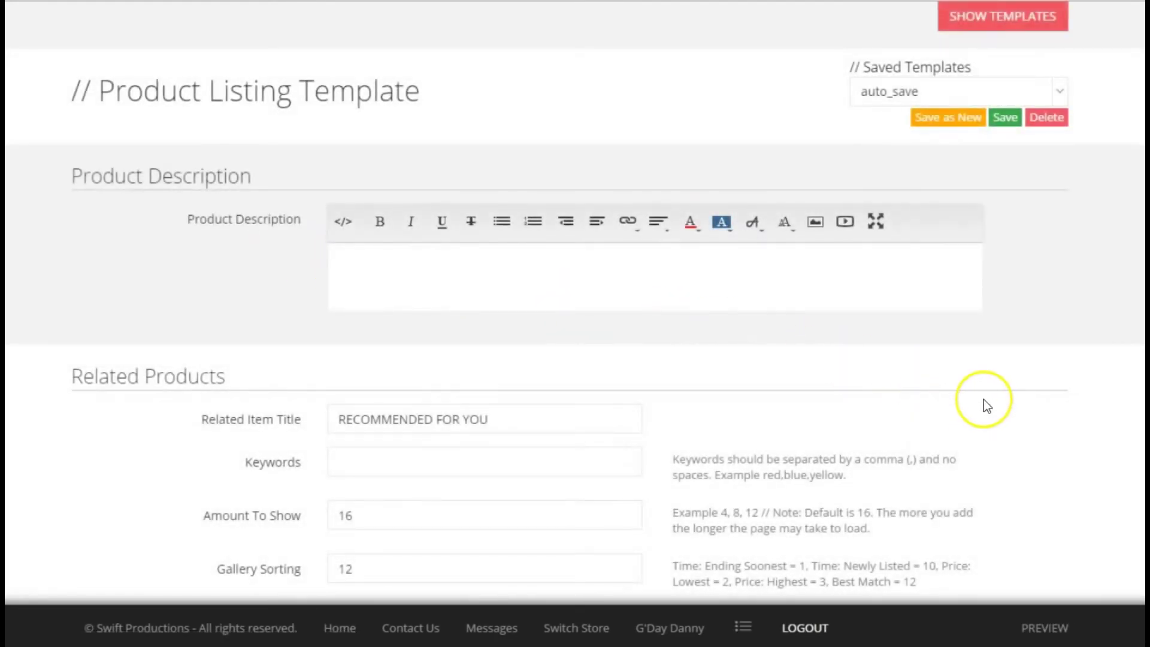
{"action": "left_click", "coordinate": [454, 280]}
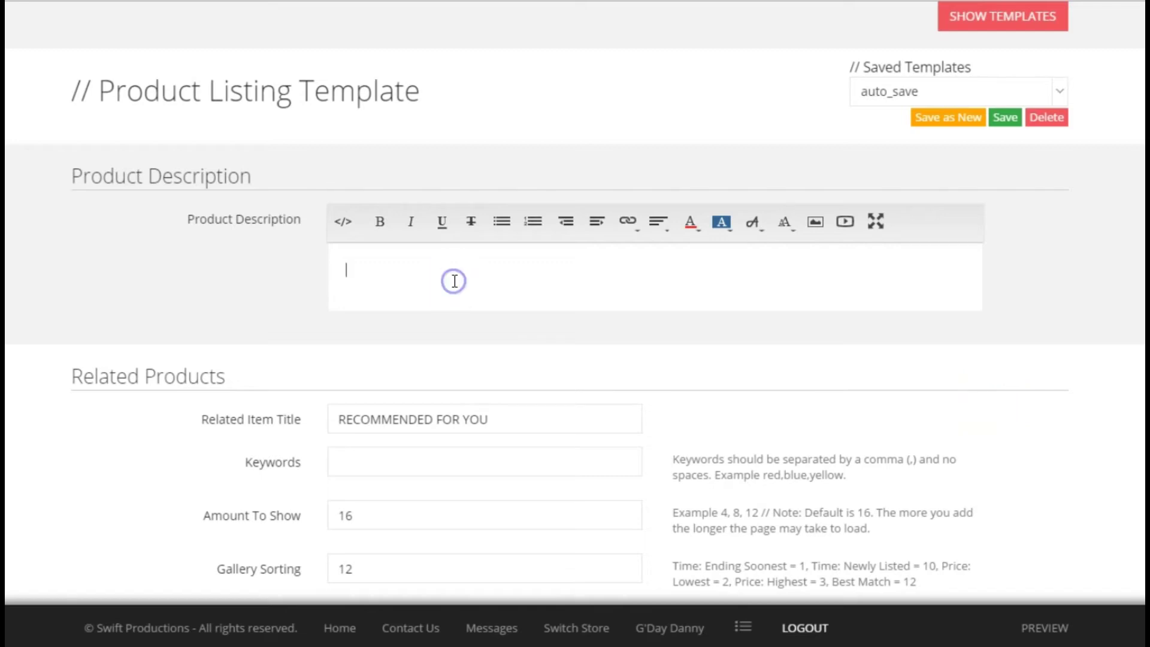
{"action": "type", "text": "Description of item here"}
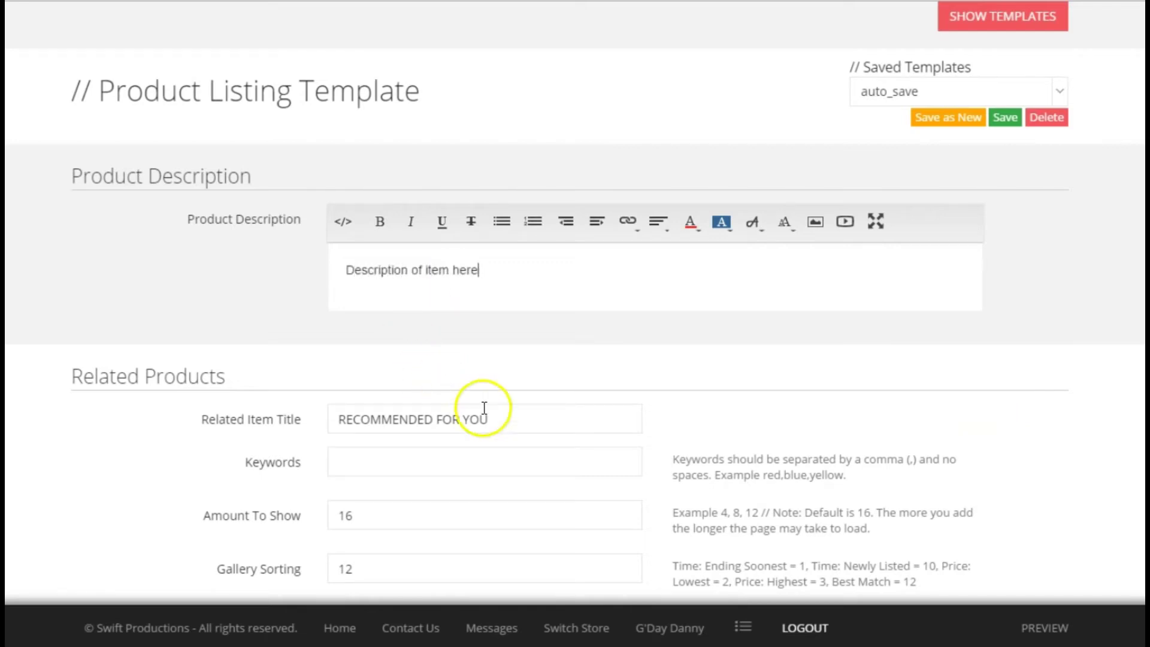
{"action": "left_click_drag", "start_coordinate": [487, 414], "coordinate": [317, 429]}
{"action": "type", "text": "We recommend this"}
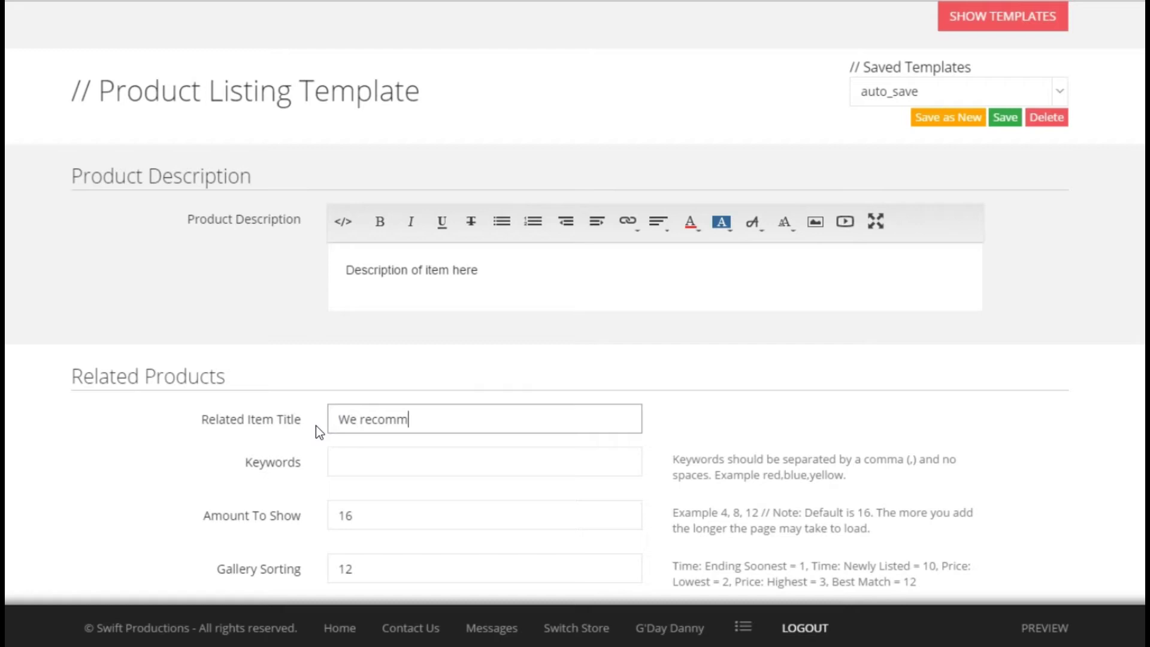
Add the keyword 'pens', then preview the template and continue to its HTML code.
{"action": "left_click", "coordinate": [358, 464]}
{"action": "type", "text": "pens"}
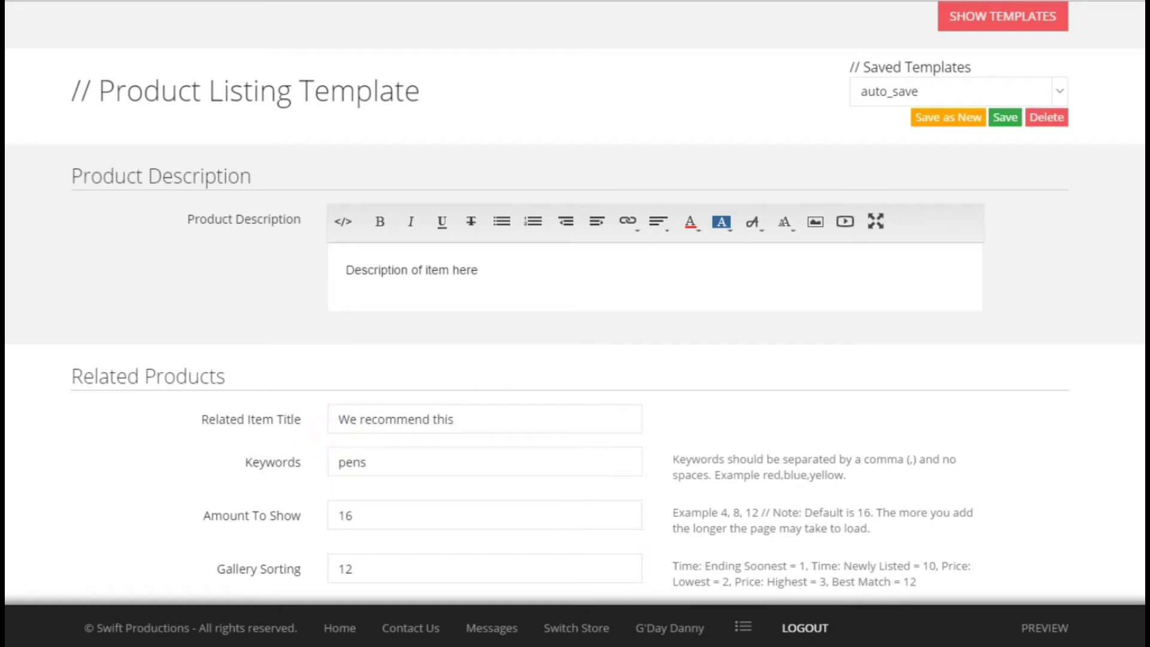
{"action": "left_click", "coordinate": [1048, 628]}
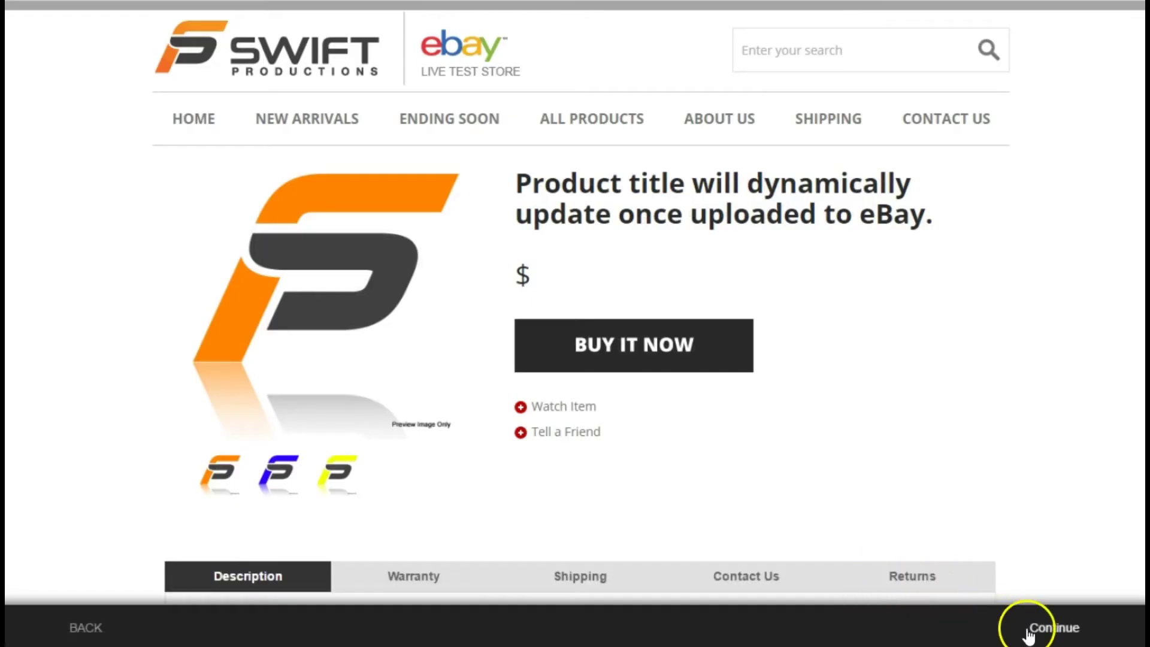
{"action": "left_click", "coordinate": [1053, 628]}
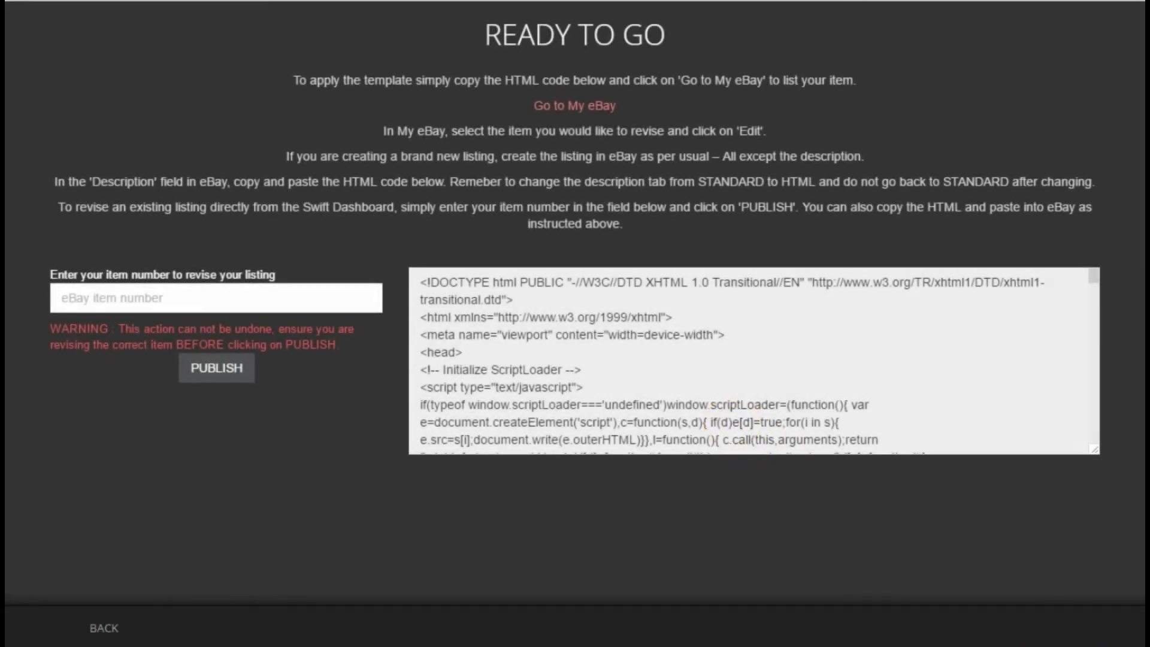
Copy all the HTML code from the Ready To Go code box.
{"action": "right_click", "coordinate": [660, 397]}
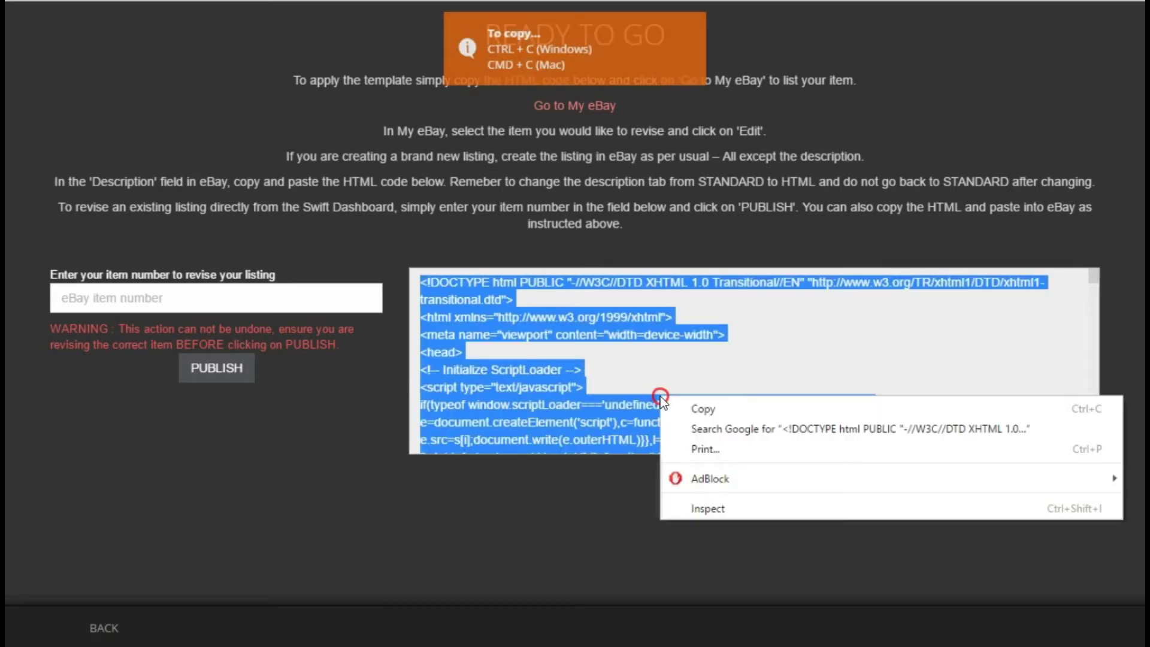
{"action": "left_click", "coordinate": [702, 409]}
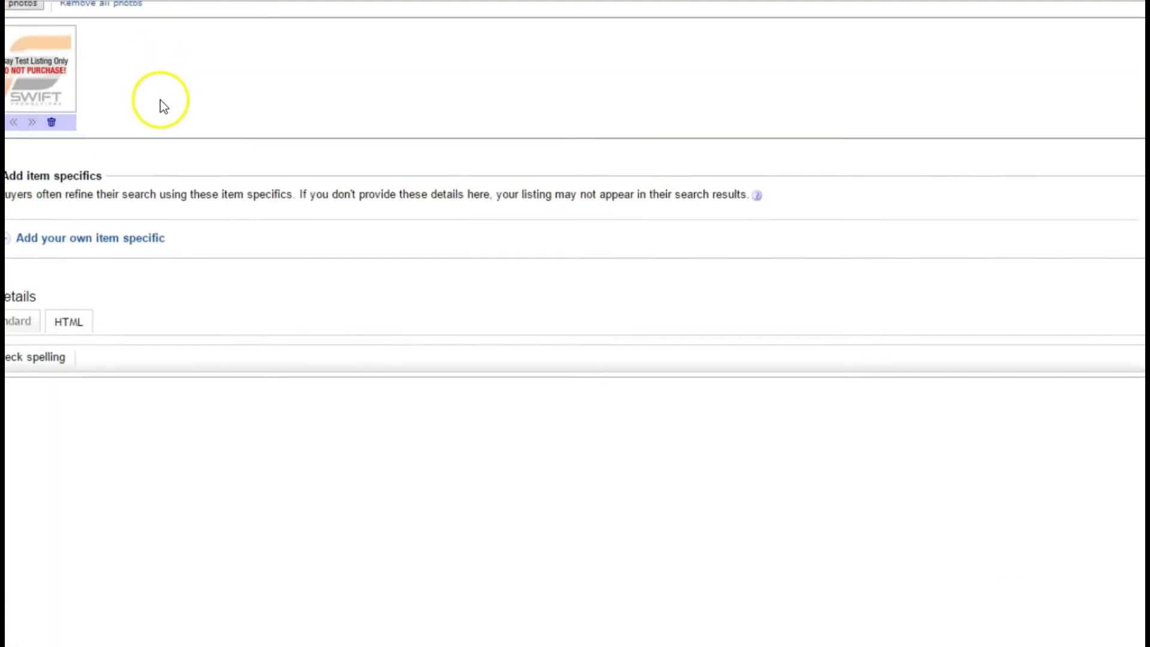
Continue past the eBay revise form and submit the listing revisions.
{"action": "scroll", "coordinate": [76, 166], "scroll_direction": "up", "scroll_amount": 10}
{"action": "scroll", "coordinate": [77, 241], "scroll_direction": "down", "scroll_amount": 10}
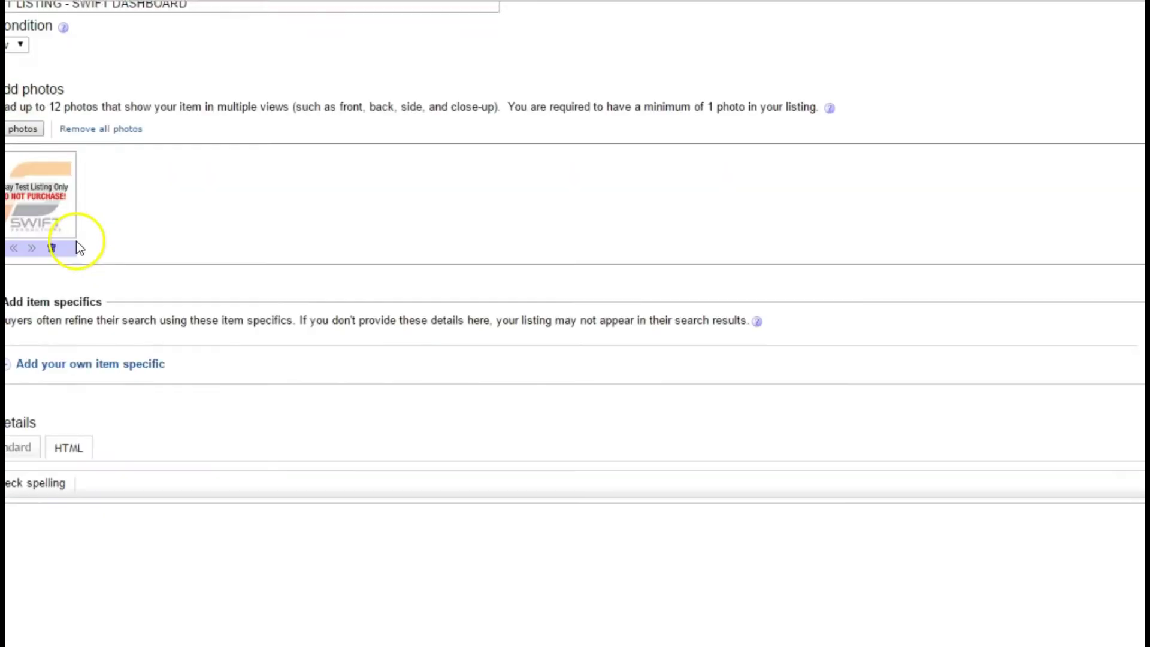
{"action": "scroll", "coordinate": [114, 482], "scroll_direction": "down", "scroll_amount": 20}
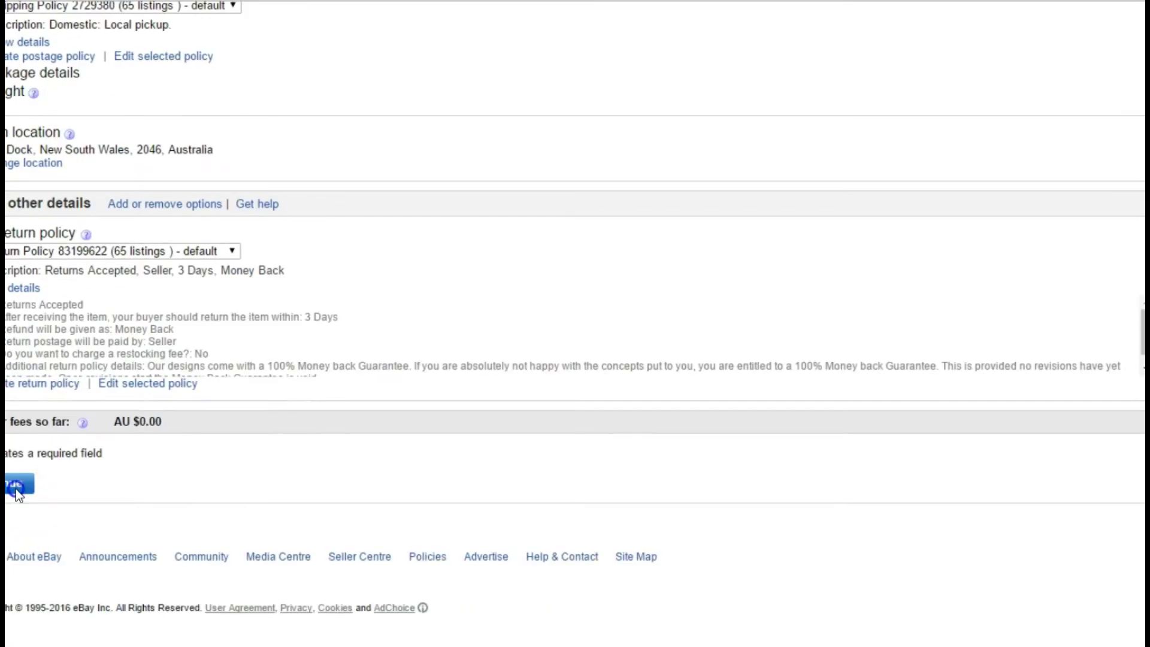
{"action": "left_click", "coordinate": [16, 490]}
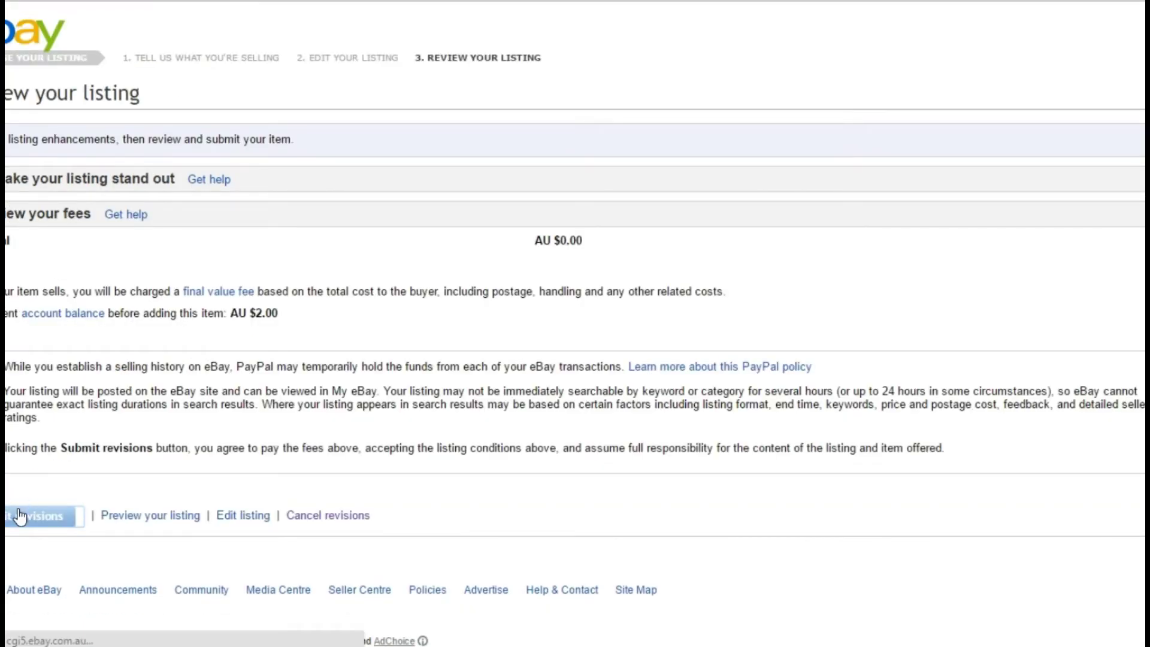
{"action": "left_click", "coordinate": [20, 516]}
Open the revised listing's item page and copy its eBay item number.
{"action": "left_click", "coordinate": [442, 191]}
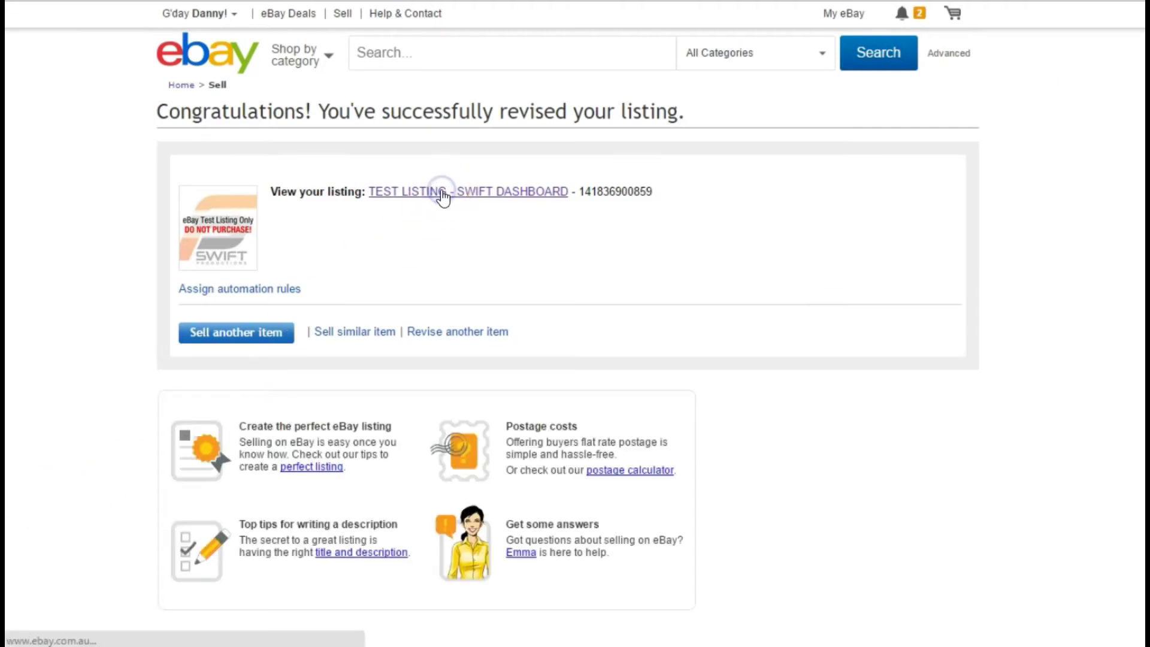
{"action": "scroll", "coordinate": [437, 228], "scroll_direction": "down", "scroll_amount": 15}
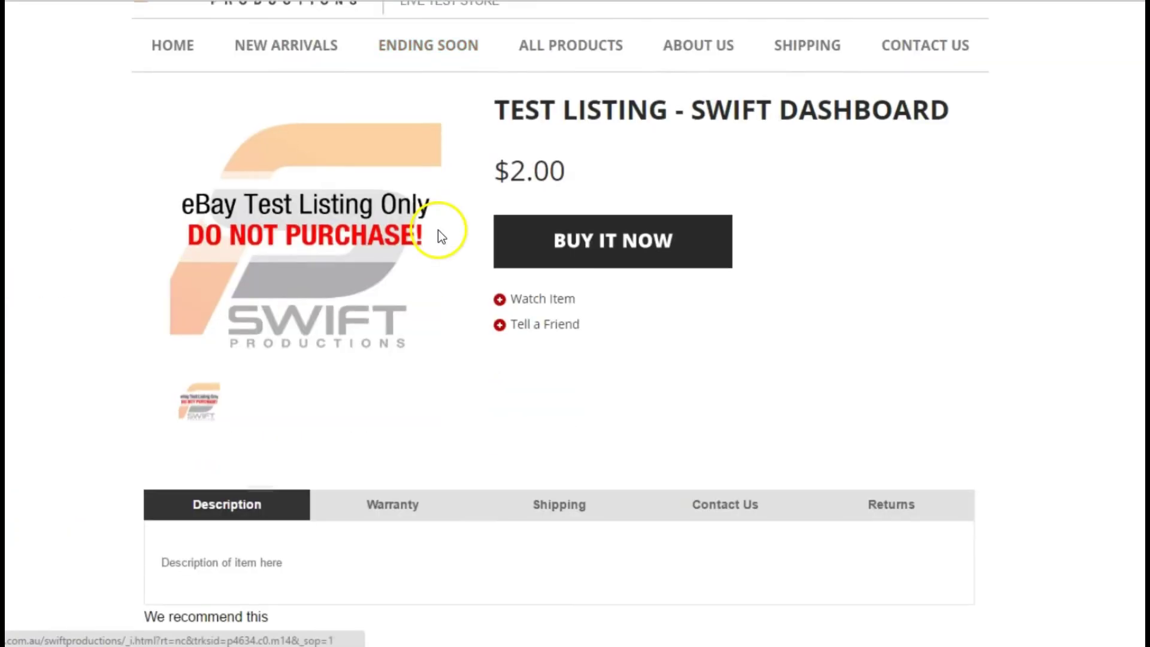
{"action": "scroll", "coordinate": [354, 388], "scroll_direction": "down", "scroll_amount": 4}
{"action": "scroll", "coordinate": [443, 471], "scroll_direction": "up", "scroll_amount": 7}
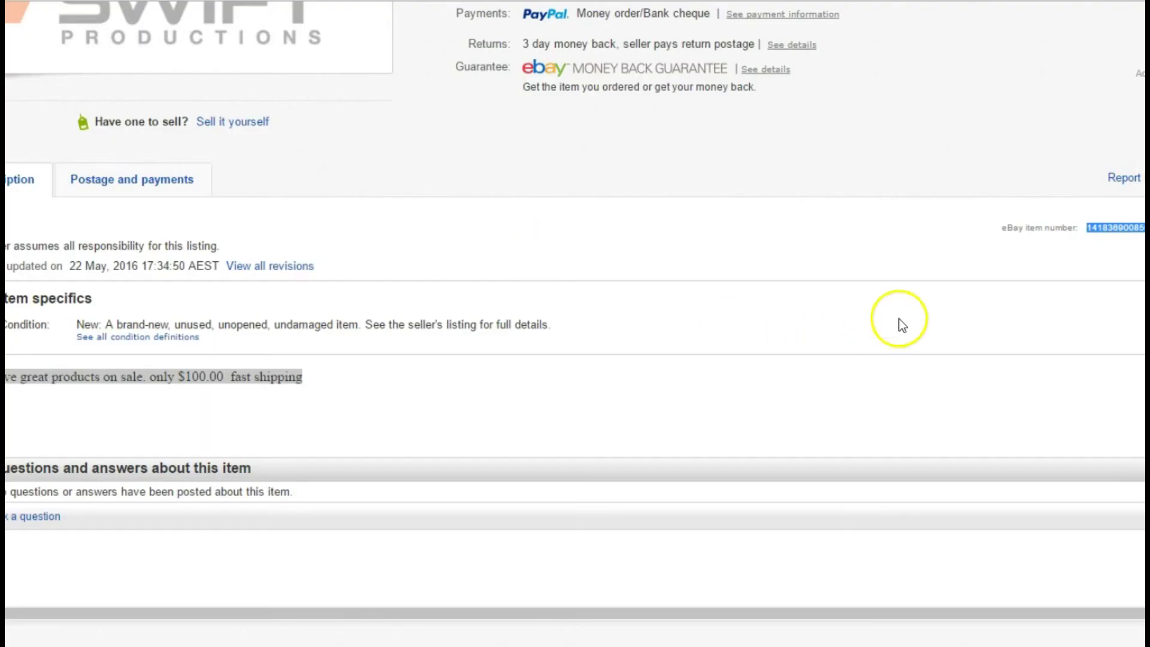
{"action": "double_click", "coordinate": [1102, 225]}
{"action": "right_click", "coordinate": [1102, 226]}
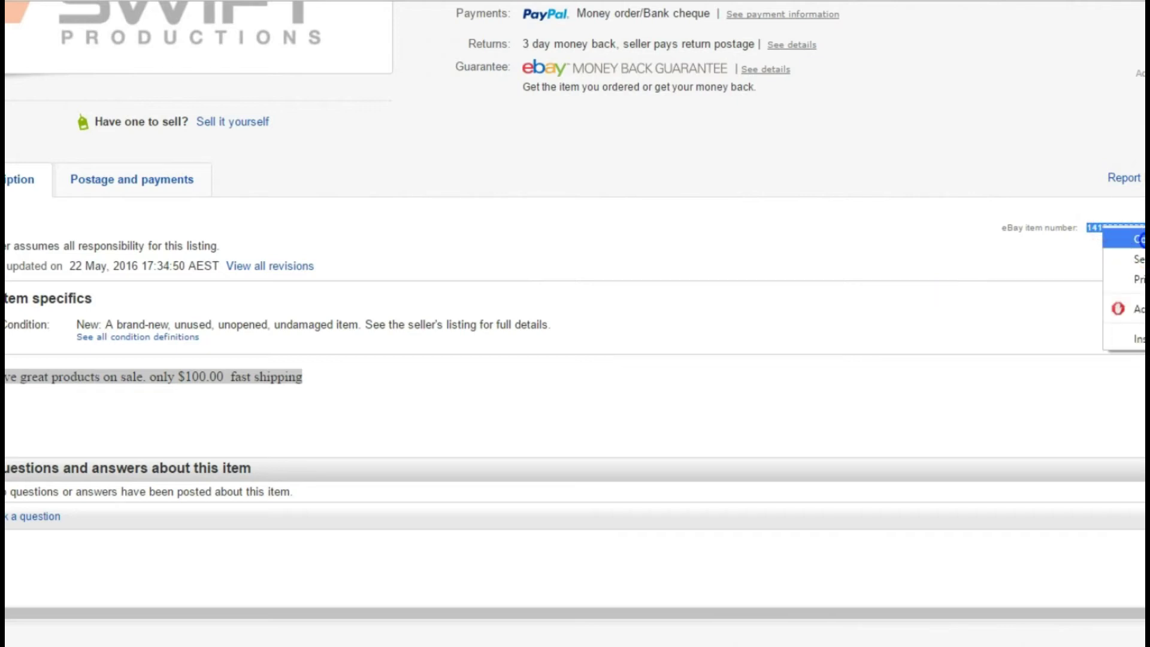
{"action": "left_click", "coordinate": [1134, 239]}
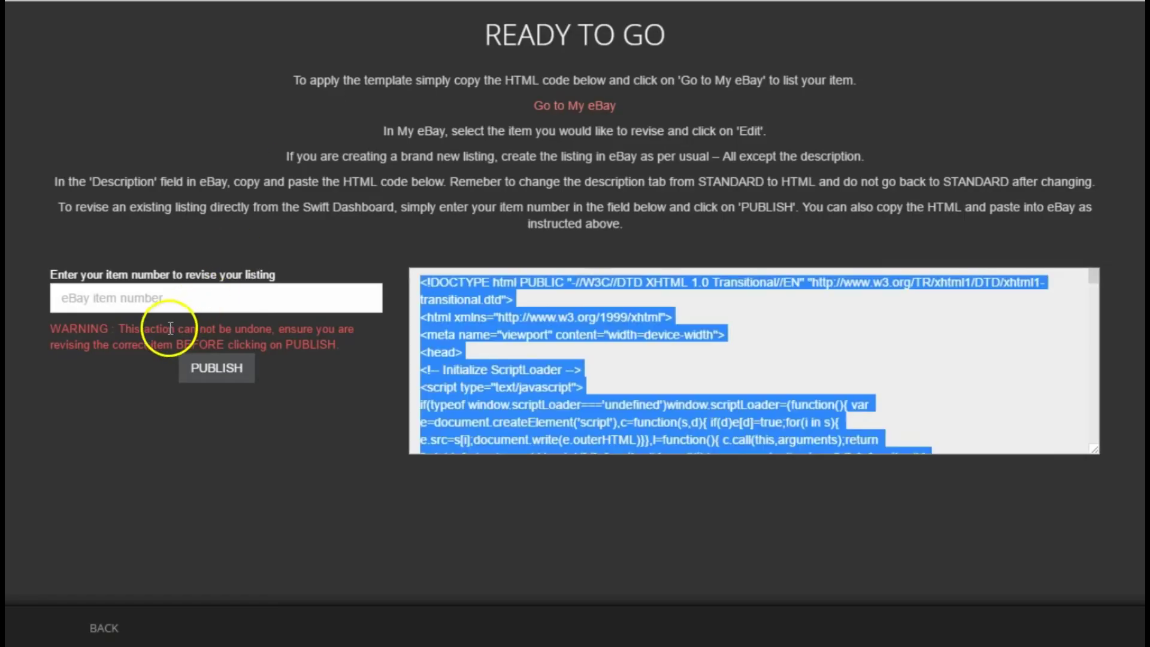
Paste the copied item number into the eBay item number field and publish the template.
{"action": "left_click", "coordinate": [171, 296]}
{"action": "right_click", "coordinate": [170, 295]}
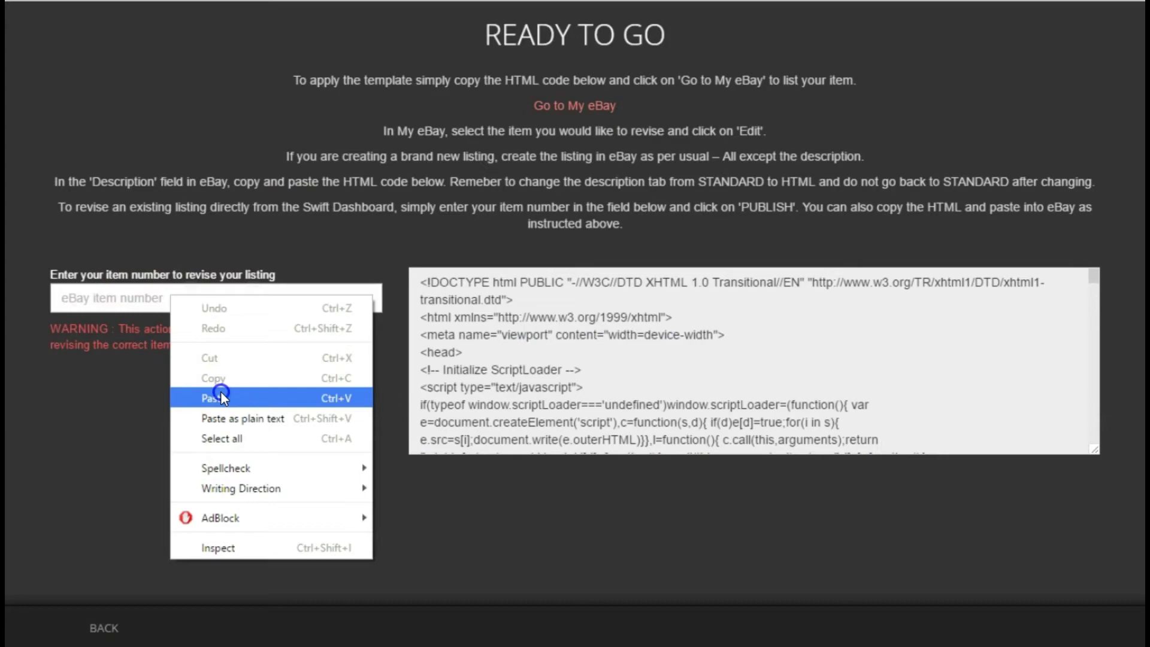
{"action": "left_click", "coordinate": [221, 393]}
{"action": "left_click", "coordinate": [223, 368]}
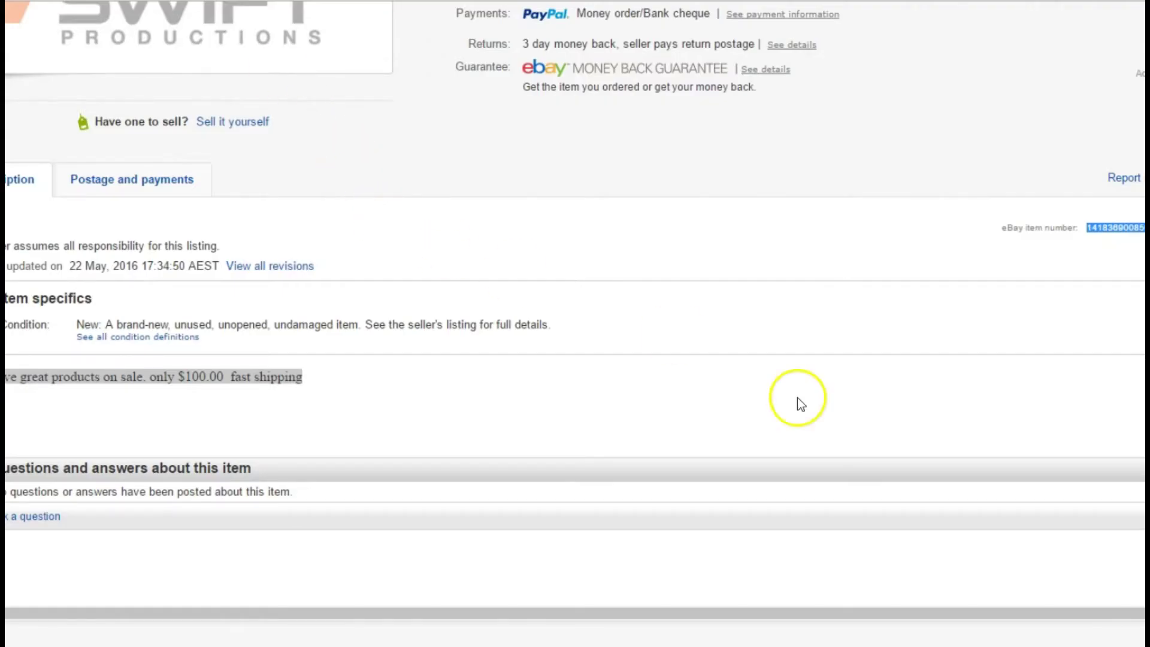
Reload the eBay listing and scroll down to view the Swift template description.
{"action": "right_click", "coordinate": [667, 300]}
{"action": "left_click", "coordinate": [701, 353]}
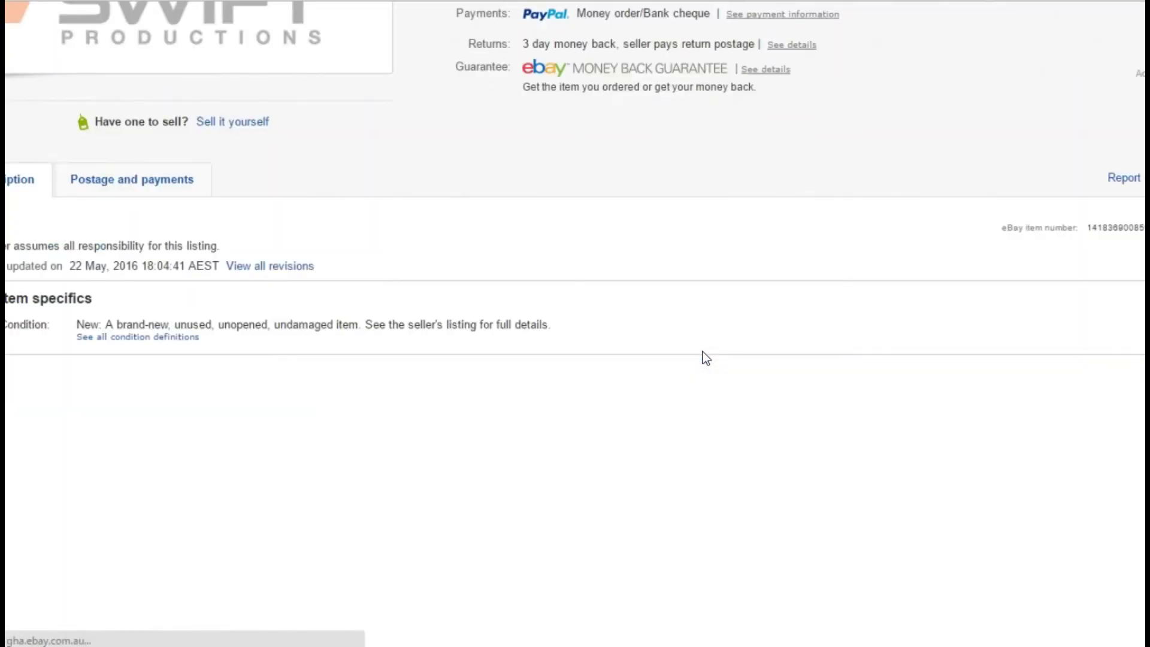
{"action": "scroll", "coordinate": [692, 338], "scroll_direction": "down", "scroll_amount": 8}
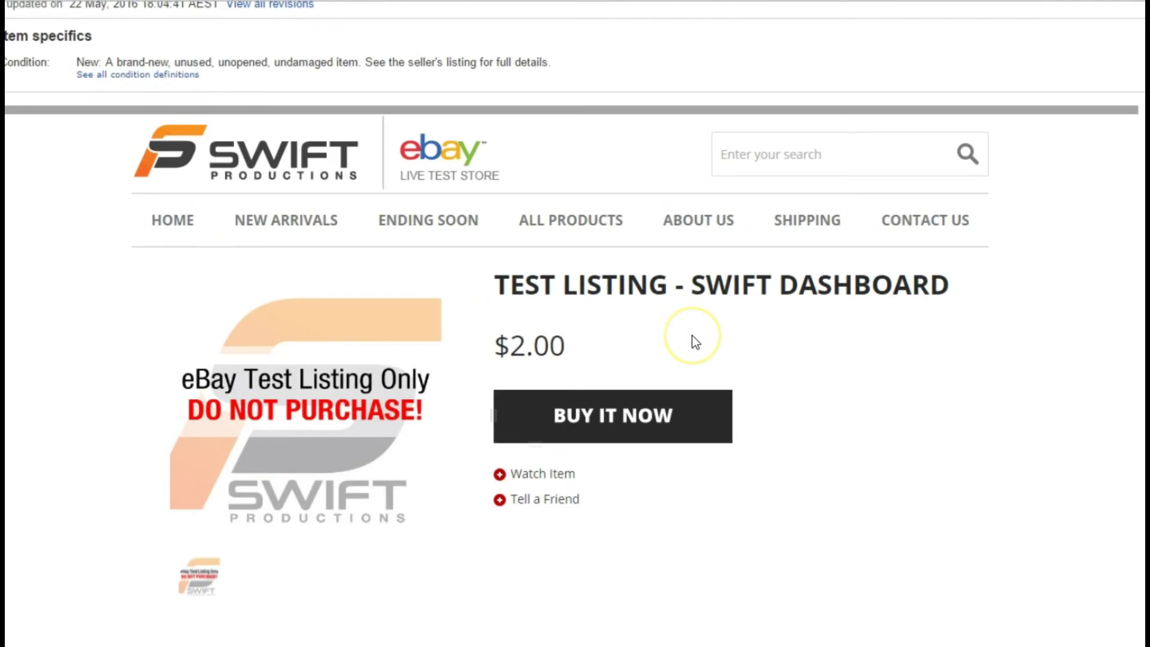
{"action": "scroll", "coordinate": [692, 338], "scroll_direction": "down", "scroll_amount": 3}
{"action": "scroll", "coordinate": [692, 338], "scroll_direction": "up", "scroll_amount": 8}
{"action": "scroll", "coordinate": [691, 336], "scroll_direction": "down", "scroll_amount": 4}
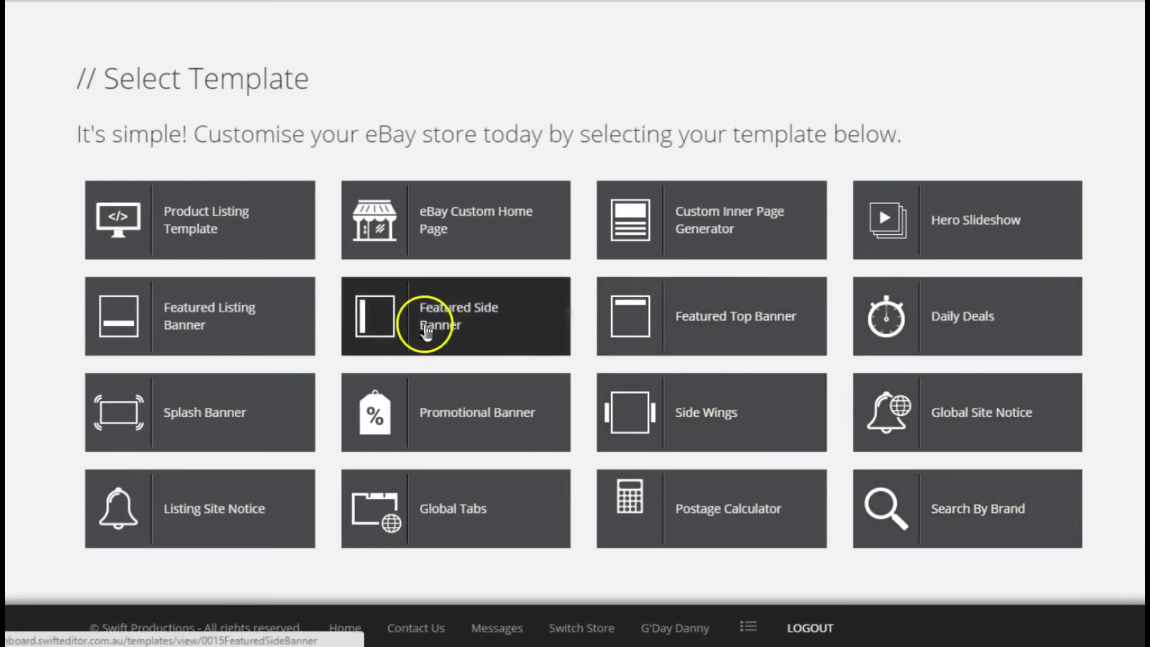
Start a Hero Slideshow, upload hero1.jpg and hero2.jpg, and choose hero1 2.jpg for slide one.
{"action": "left_click", "coordinate": [935, 229]}
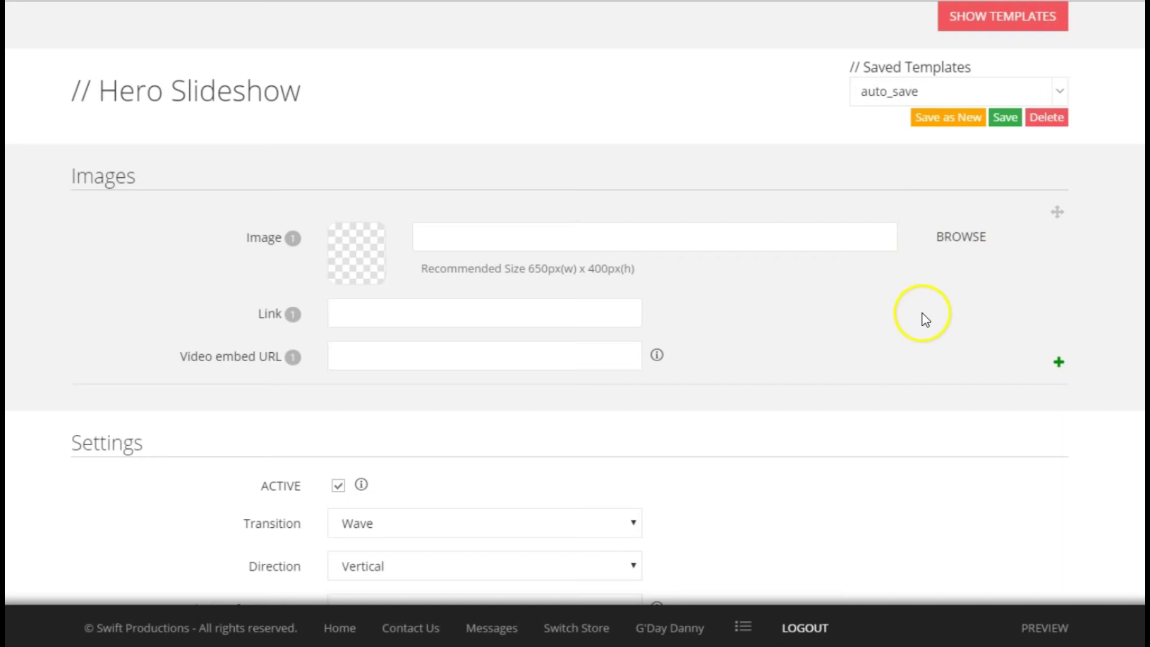
{"action": "scroll", "coordinate": [904, 397], "scroll_direction": "down", "scroll_amount": 3}
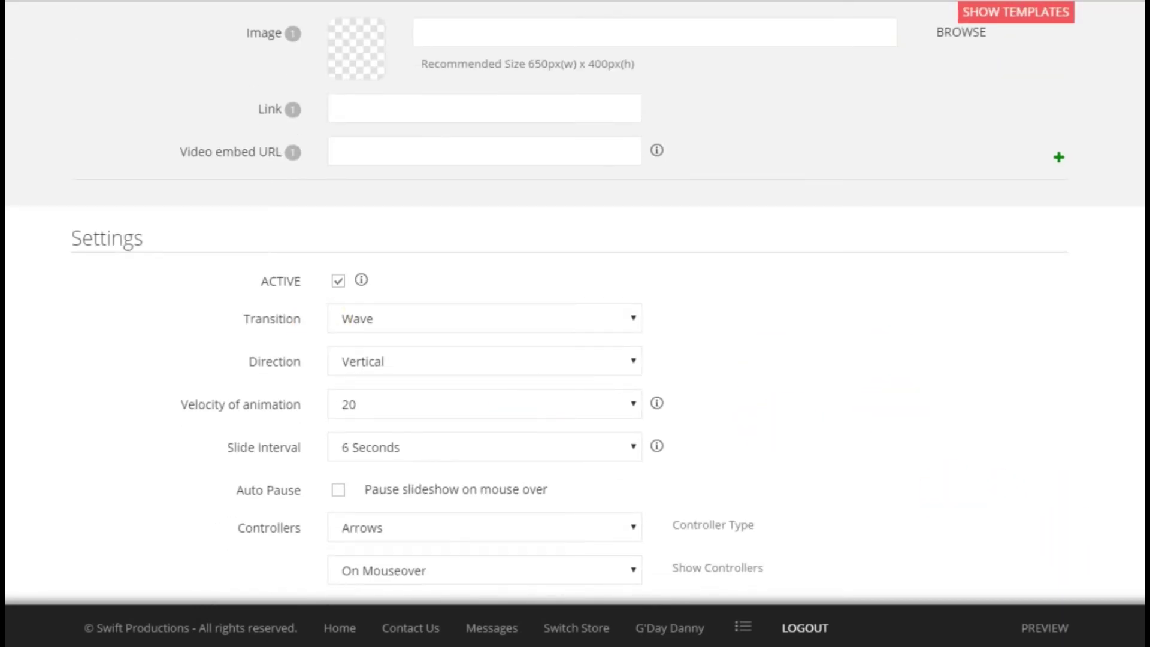
{"action": "scroll", "coordinate": [898, 180], "scroll_direction": "up", "scroll_amount": 3}
{"action": "left_click", "coordinate": [970, 246]}
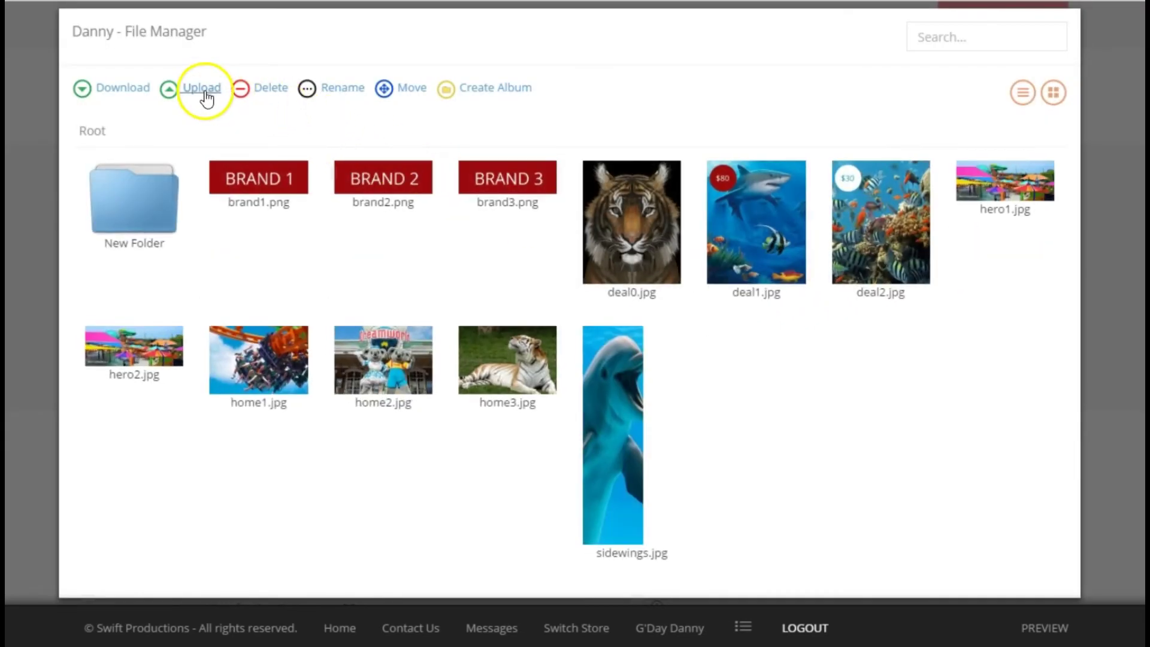
{"action": "left_click", "coordinate": [204, 90]}
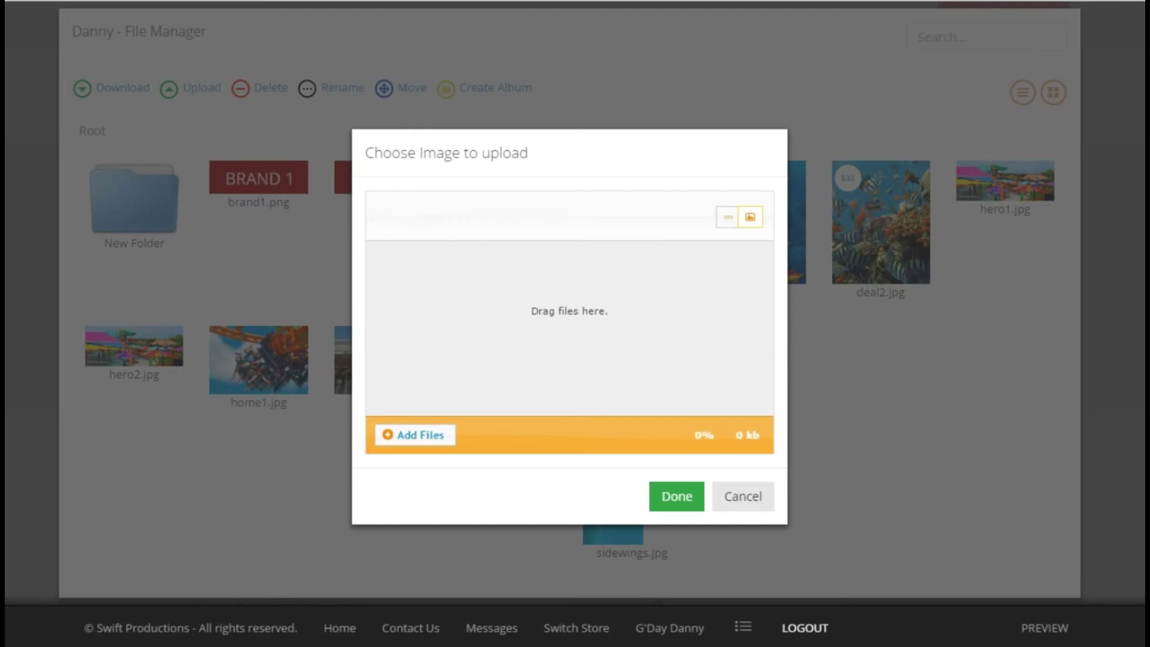
{"action": "left_click_drag", "start_coordinate": [827, 329], "coordinate": [552, 326]}
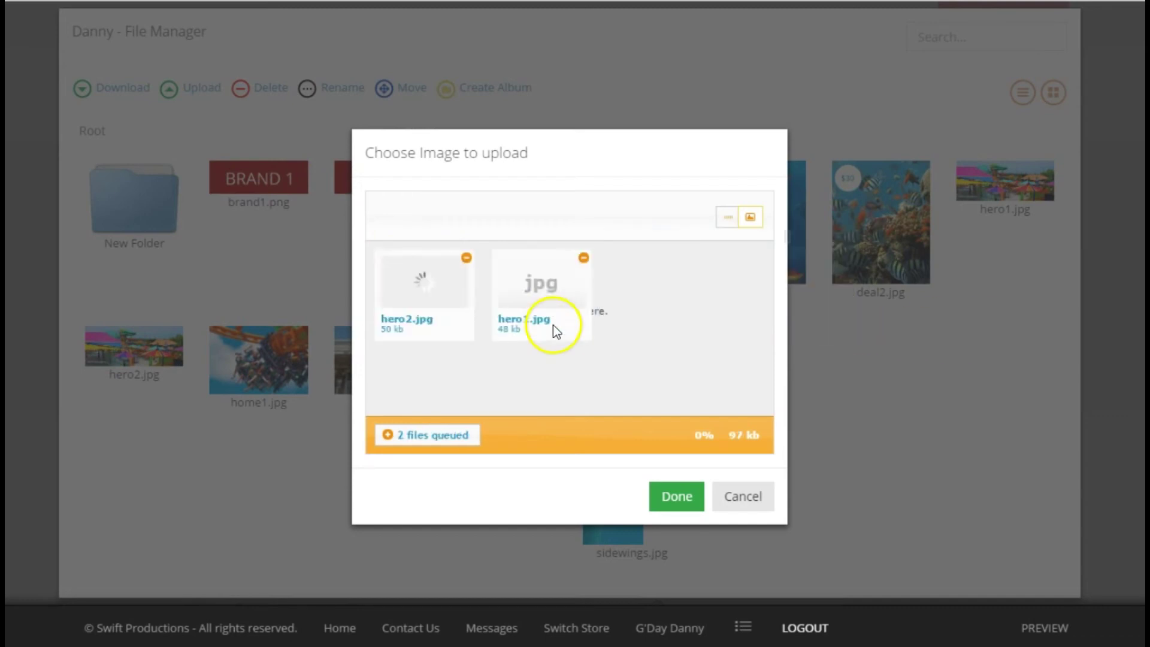
{"action": "left_click", "coordinate": [659, 496]}
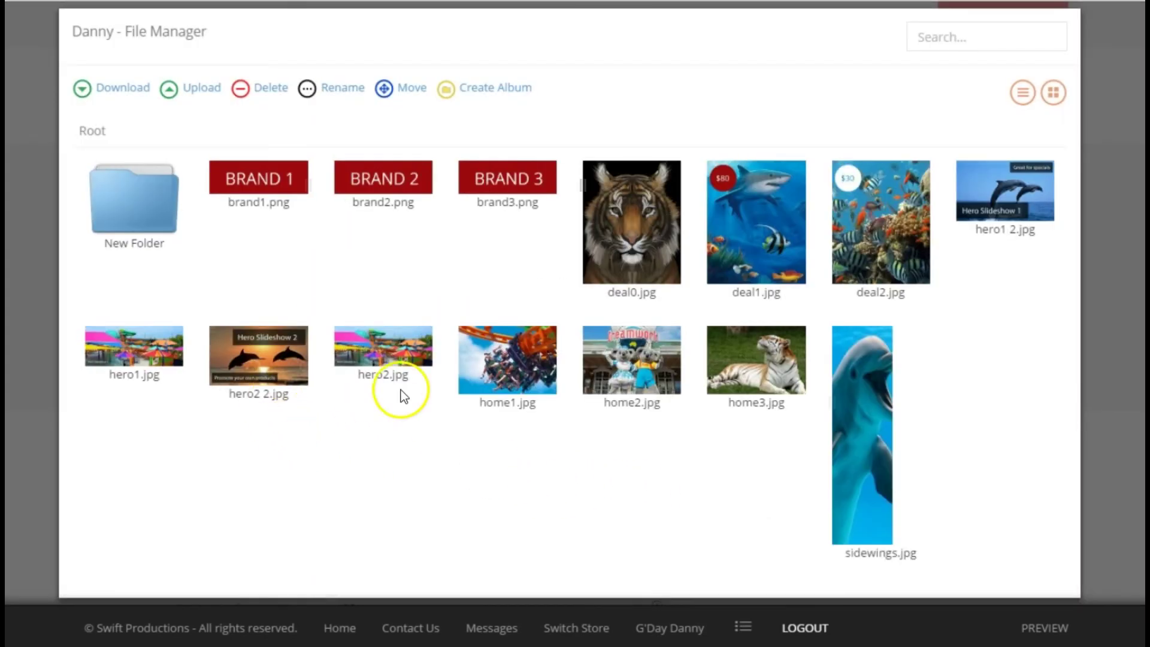
{"action": "left_click", "coordinate": [986, 200]}
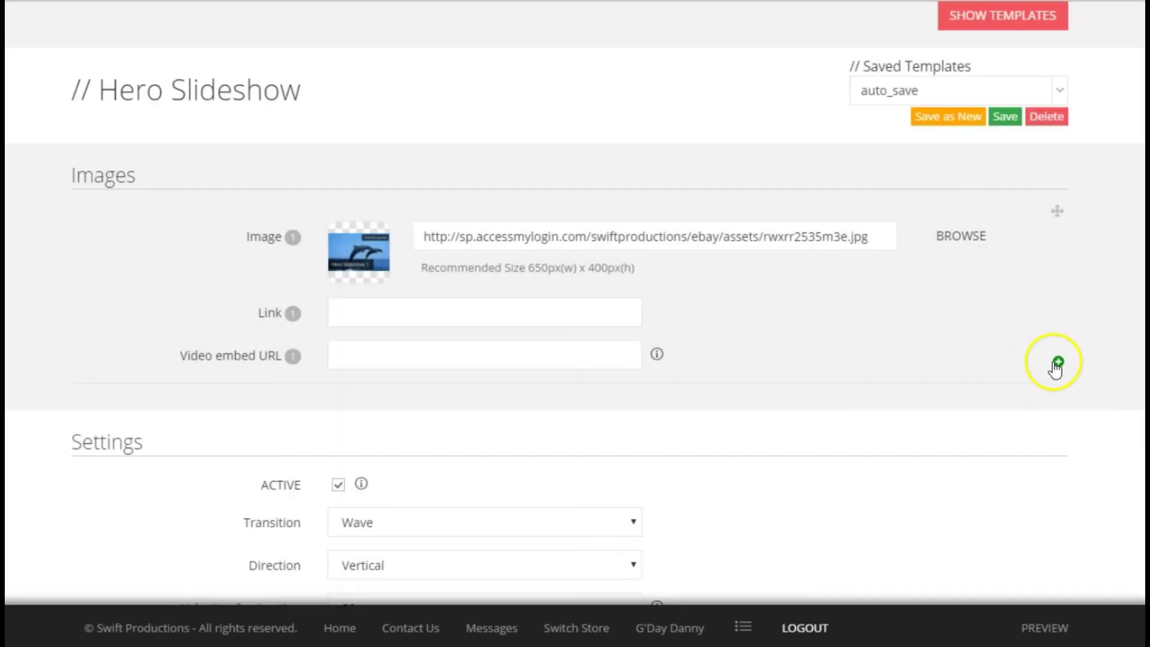
Add a second slide row using the hero2 2.jpg image.
{"action": "left_click", "coordinate": [1059, 361]}
{"action": "left_click", "coordinate": [970, 424]}
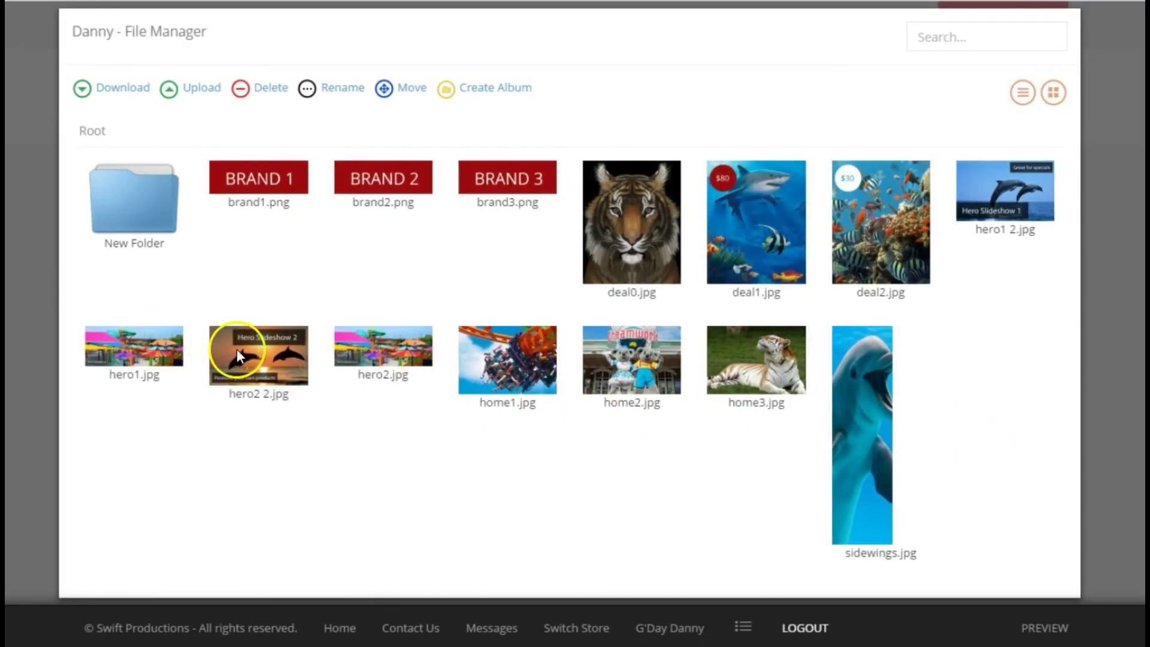
{"action": "left_click", "coordinate": [236, 354]}
{"action": "scroll", "coordinate": [236, 351], "scroll_direction": "down", "scroll_amount": 6}
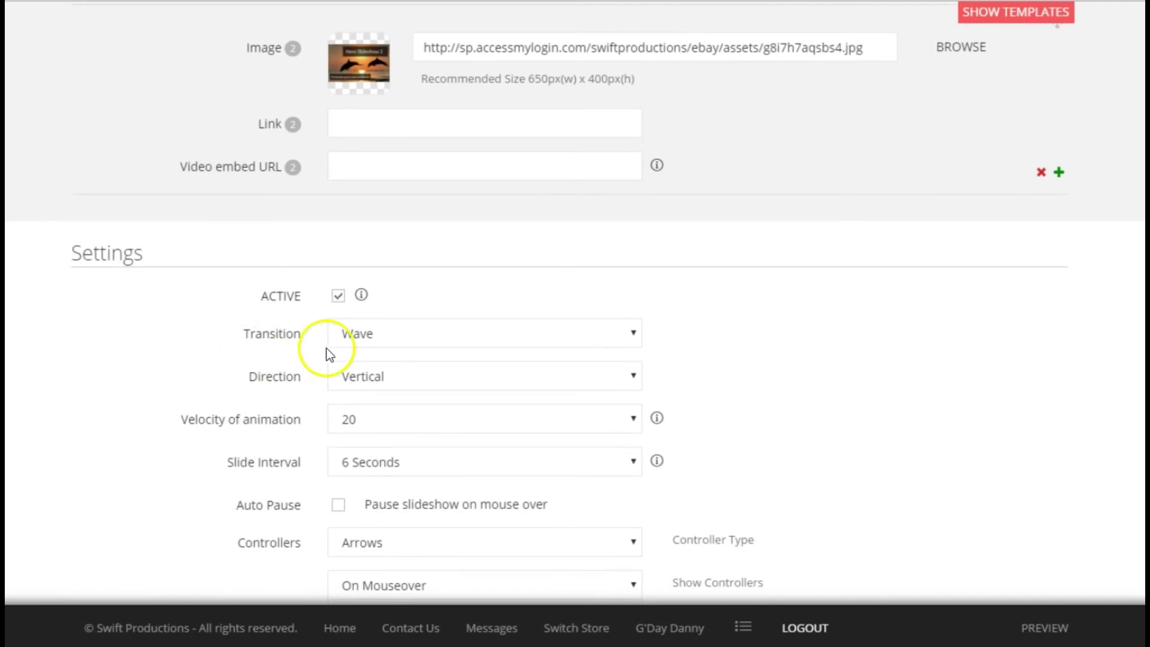
Set the slideshow Transition to Parallax Mask.
{"action": "left_click", "coordinate": [385, 335]}
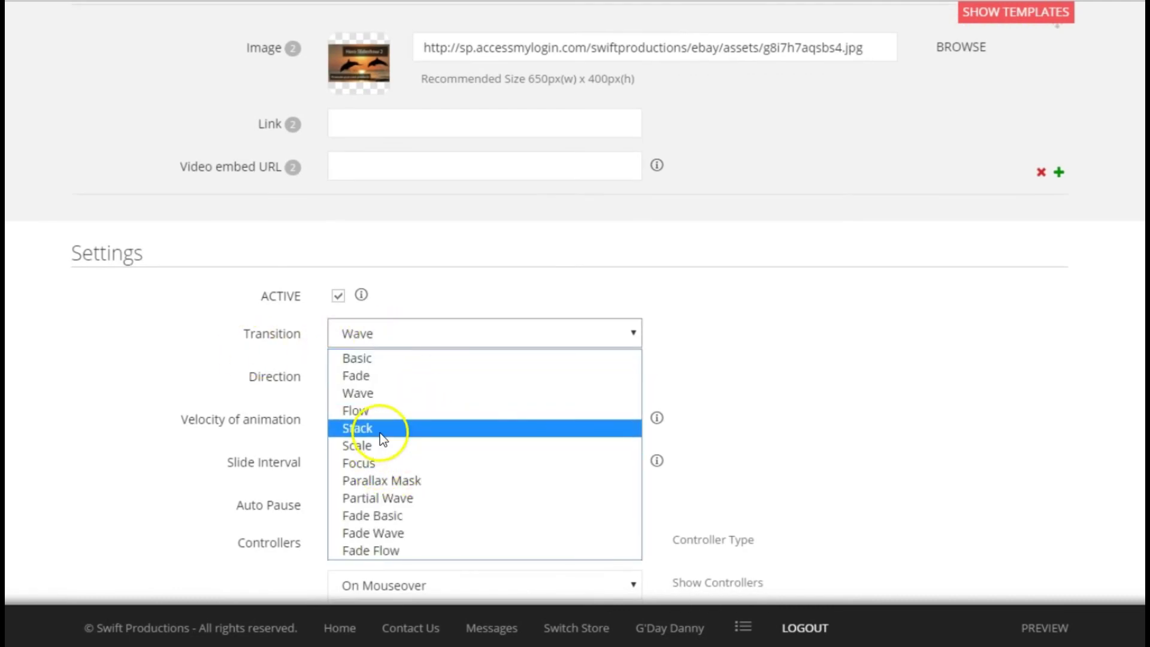
{"action": "left_click", "coordinate": [407, 480]}
{"action": "scroll", "coordinate": [409, 476], "scroll_direction": "down", "scroll_amount": 4}
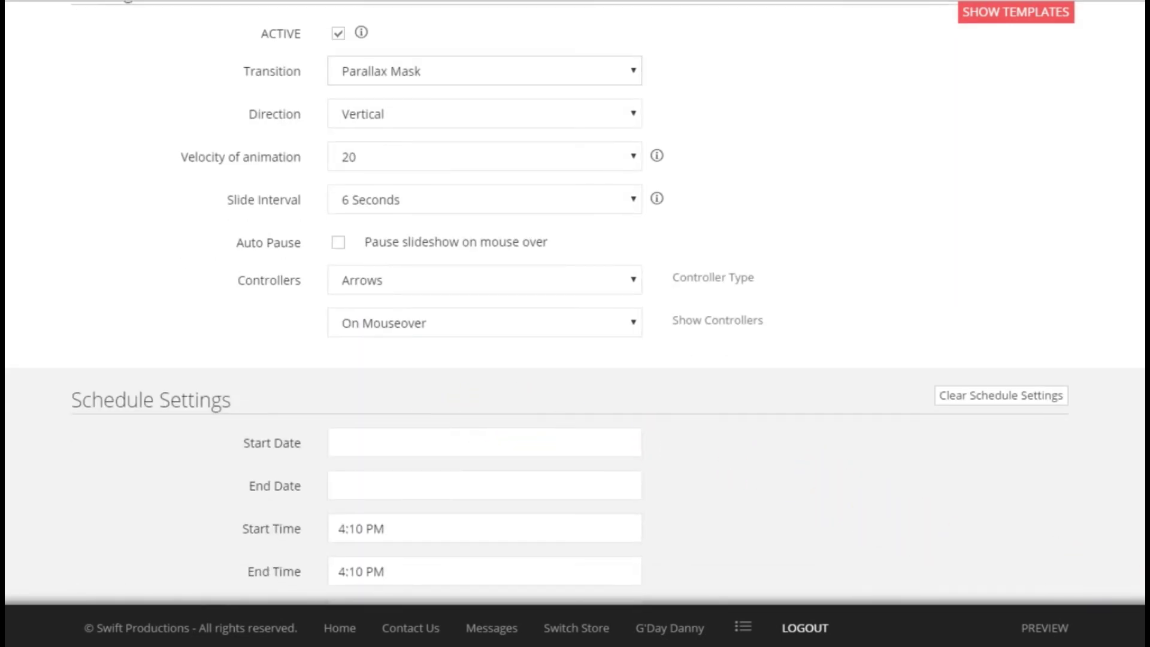
Check the Hero Slideshow preview, then publish it to the store.
{"action": "left_click", "coordinate": [1056, 628]}
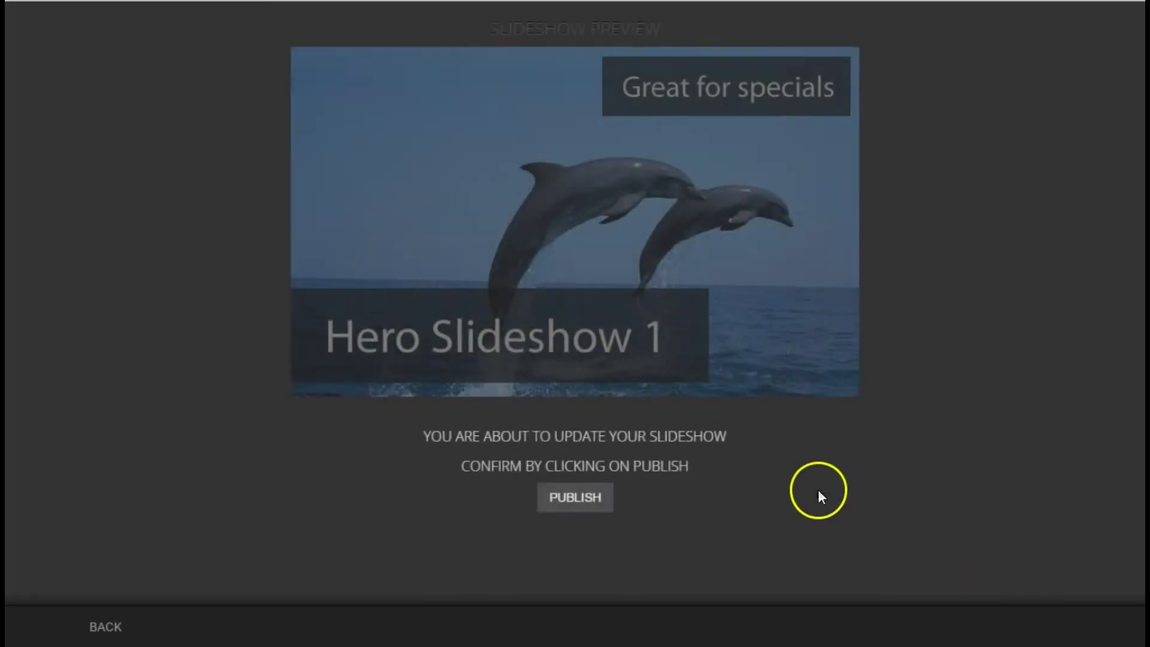
{"action": "mouse_move", "coordinate": [578, 251]}
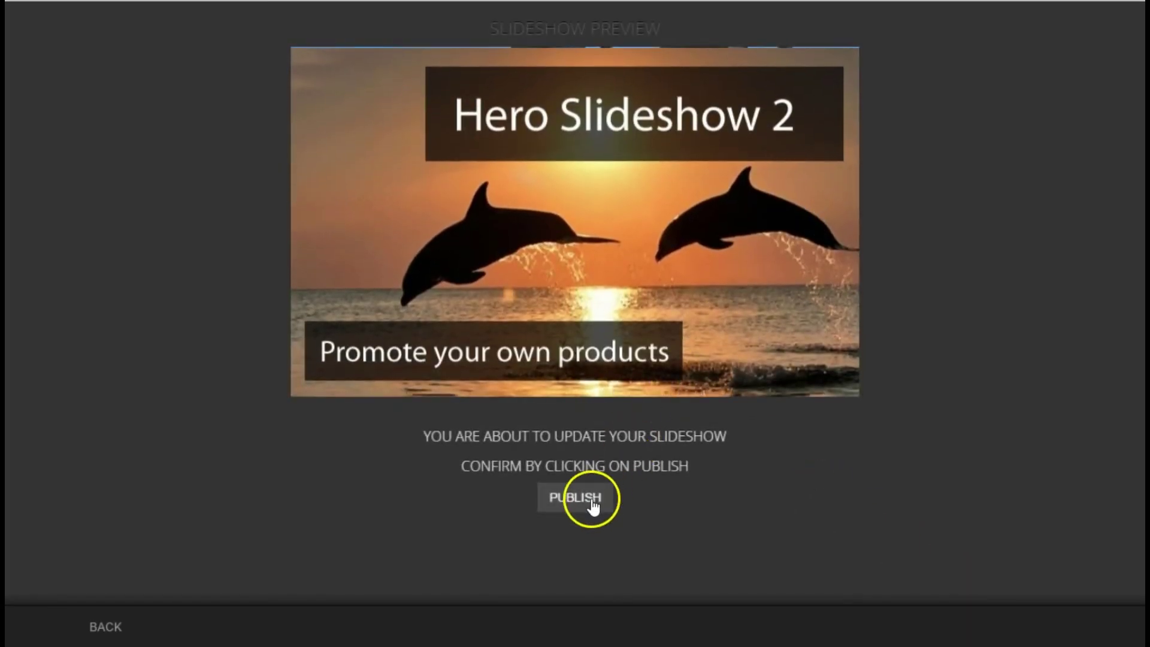
{"action": "left_click", "coordinate": [591, 498]}
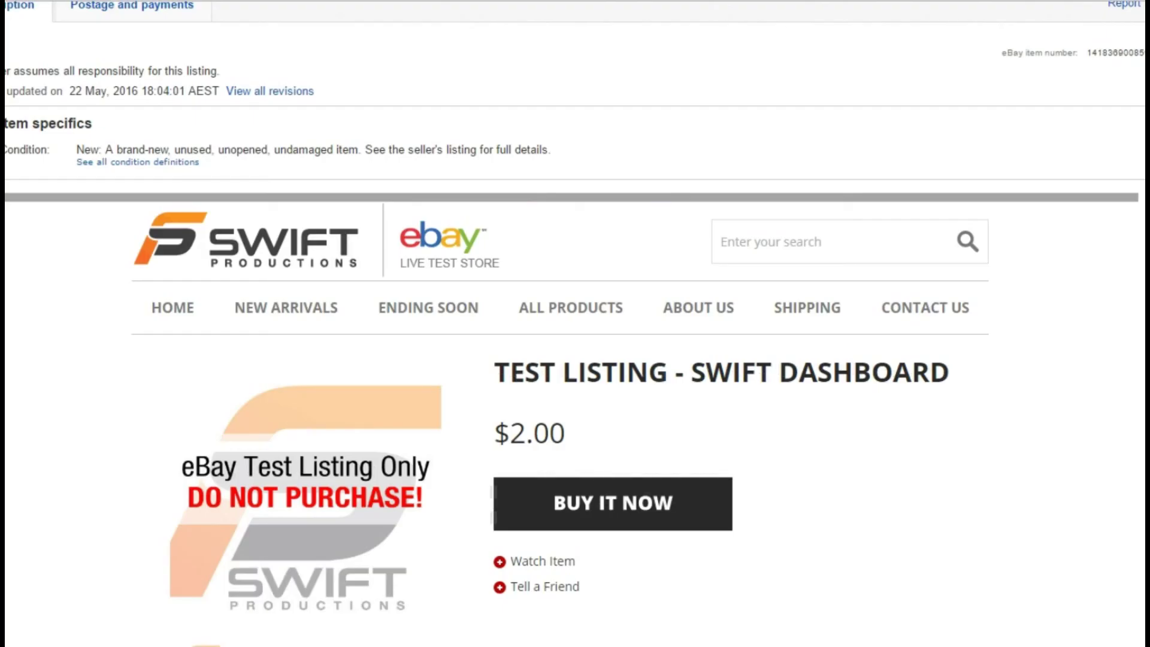
On the store HOME page, use the slideshow arrows to view Hero Slideshow 2, then return to 1.
{"action": "left_click", "coordinate": [172, 305]}
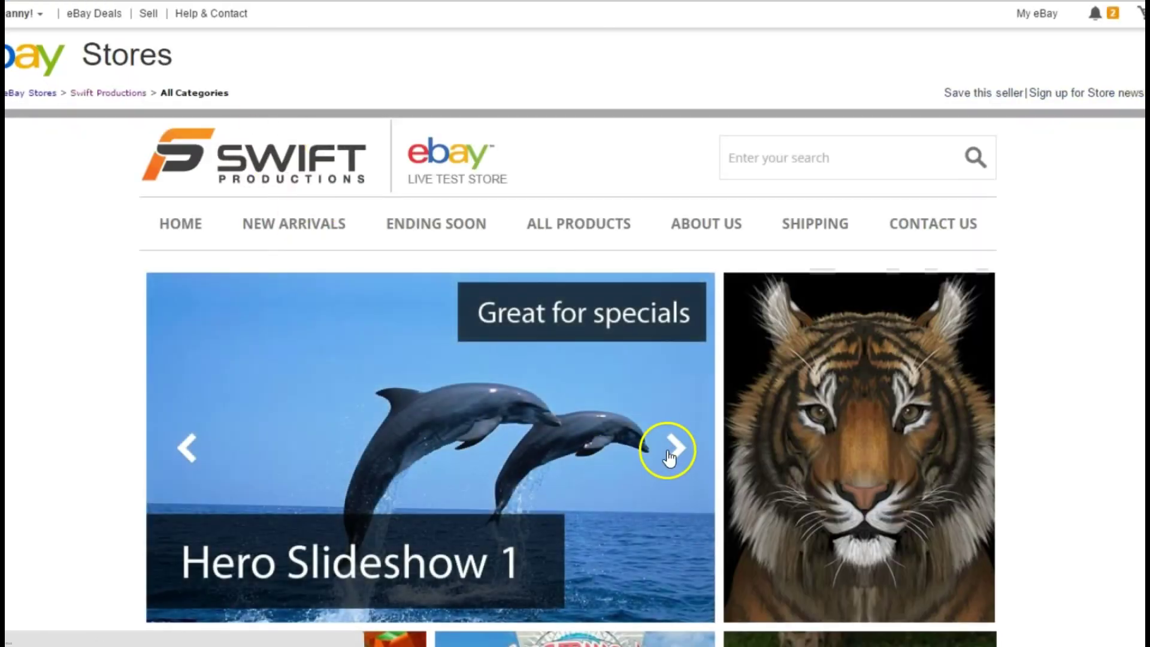
{"action": "left_click", "coordinate": [671, 448]}
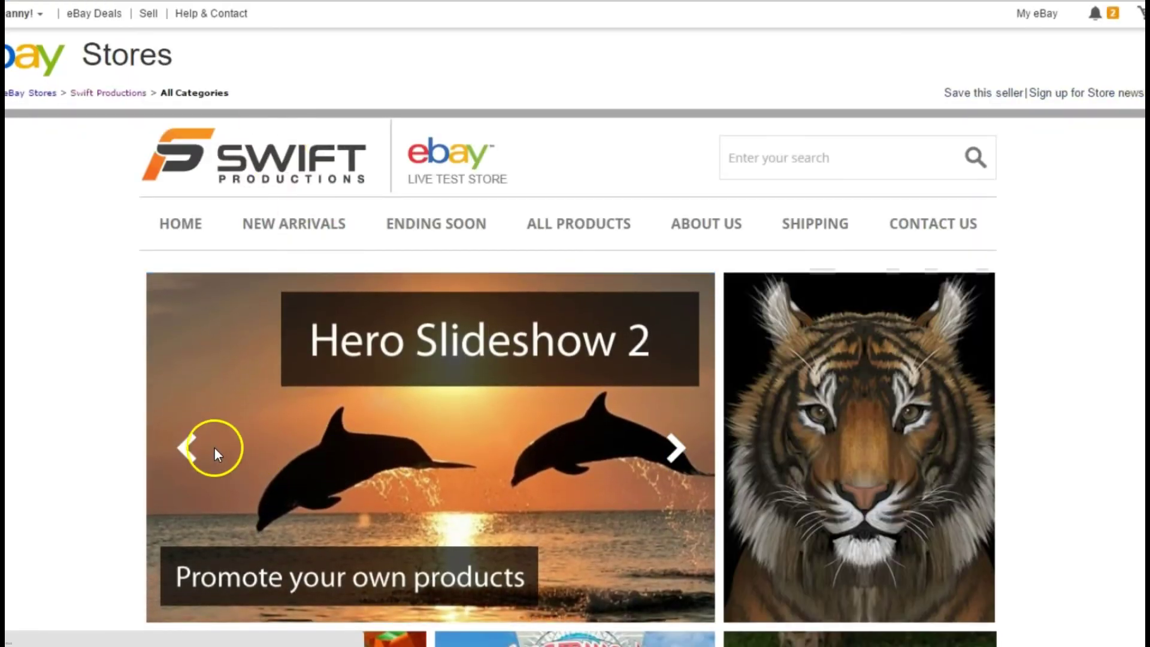
{"action": "left_click", "coordinate": [190, 448]}
{"action": "scroll", "coordinate": [585, 492], "scroll_direction": "down", "scroll_amount": 2}
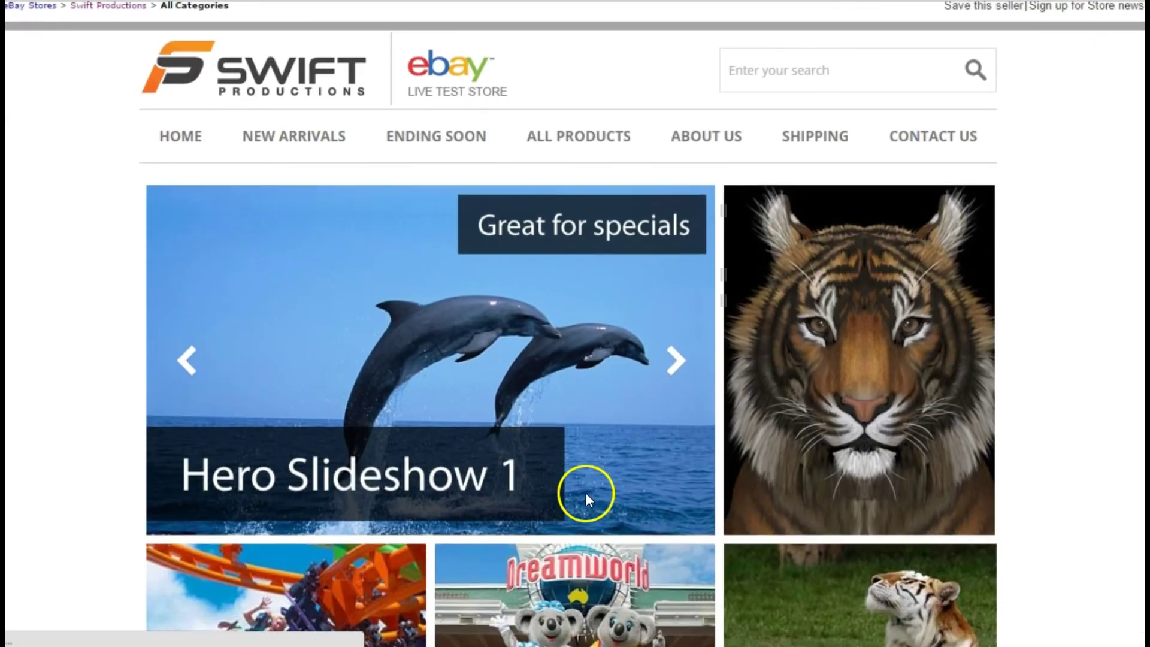